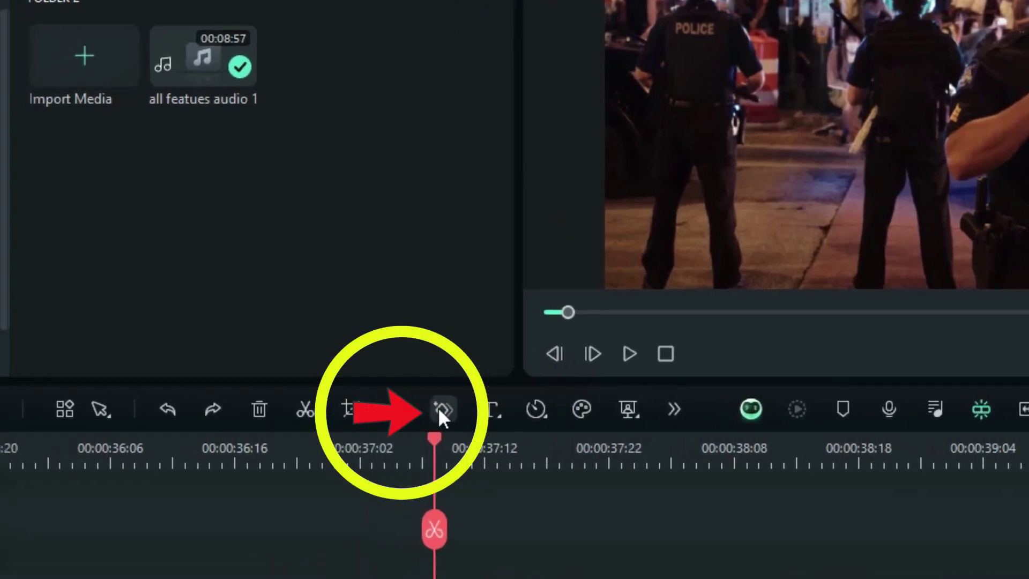
Step: Open the police clip's keyframe settings and show the Keyframe Panel timeline beside Transform
click(351, 409)
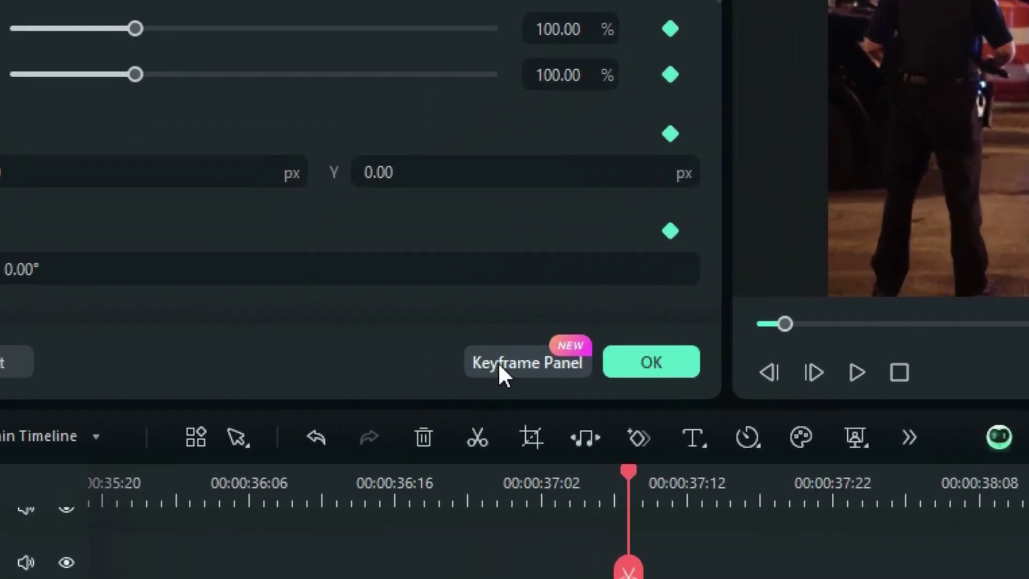
click(500, 366)
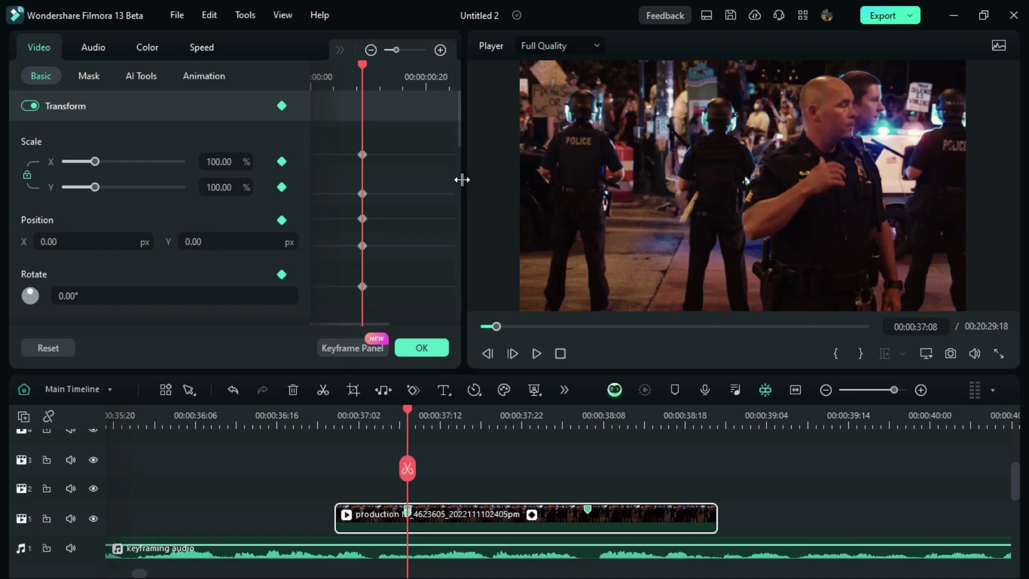
Step: Enlarge the properties and keyframe area, then delete all of the police clip's keyframes
drag(464, 183, 697, 211)
drag(384, 372, 409, 406)
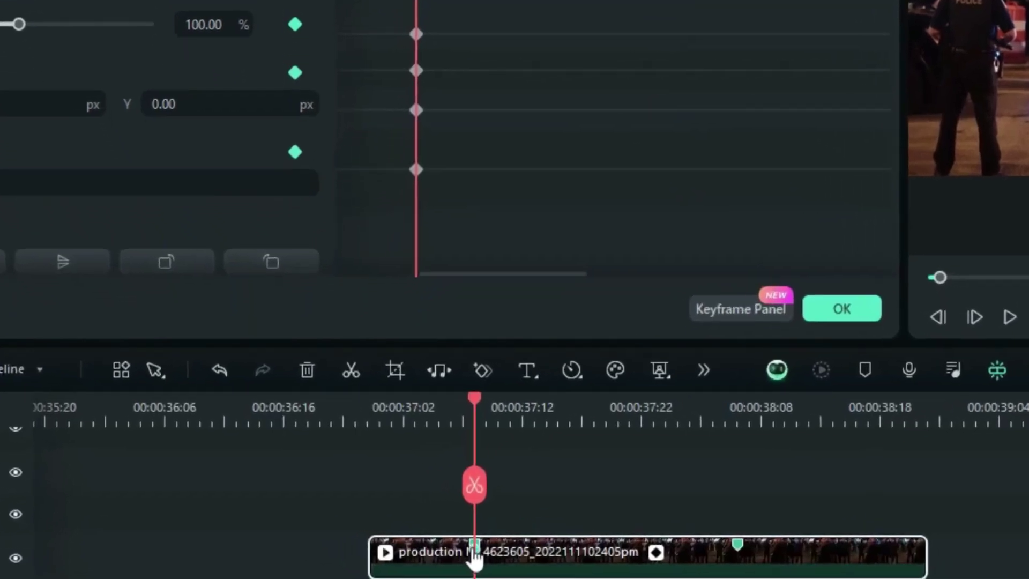
click(489, 552)
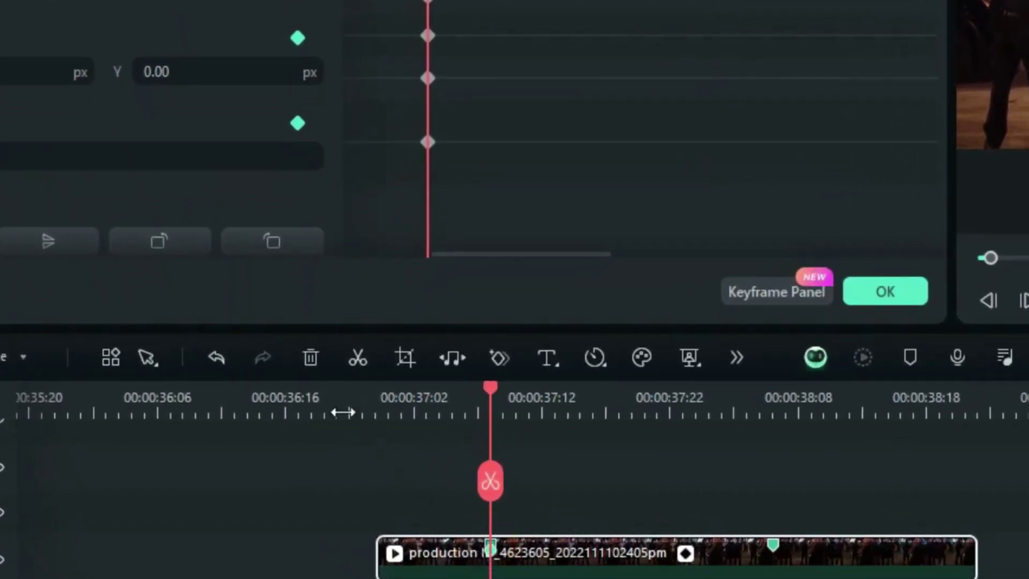
click(309, 359)
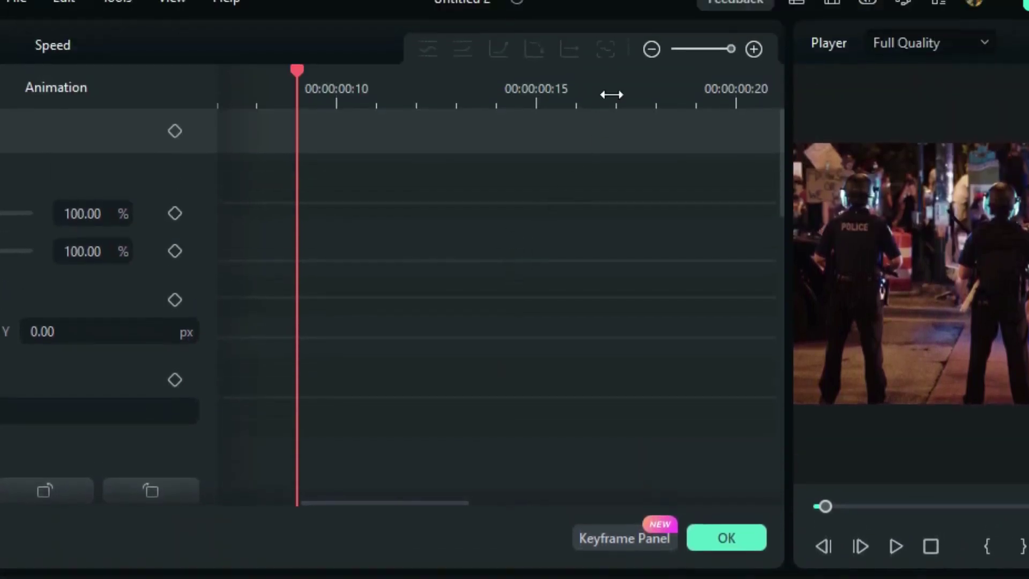
click(651, 50)
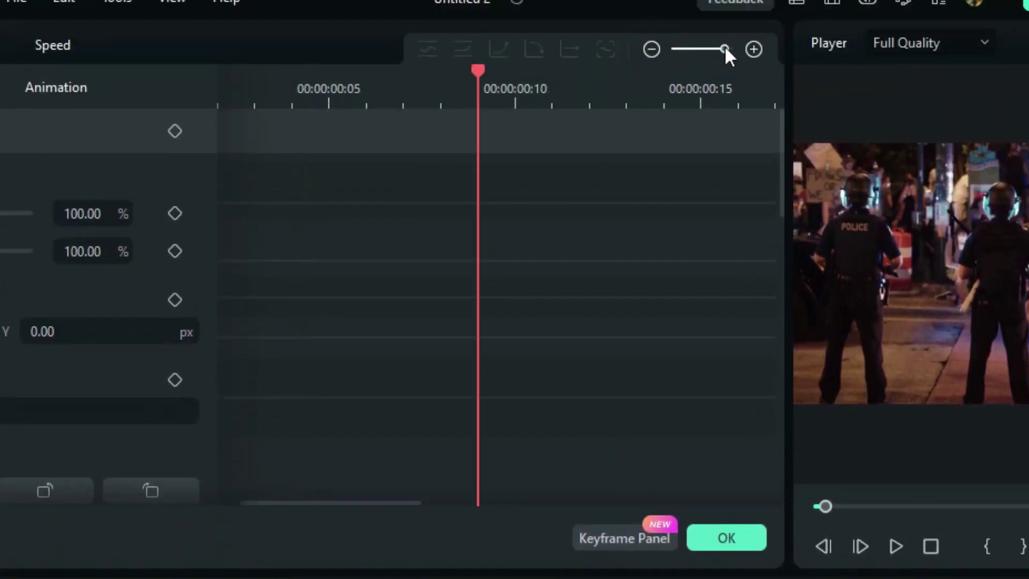
click(749, 45)
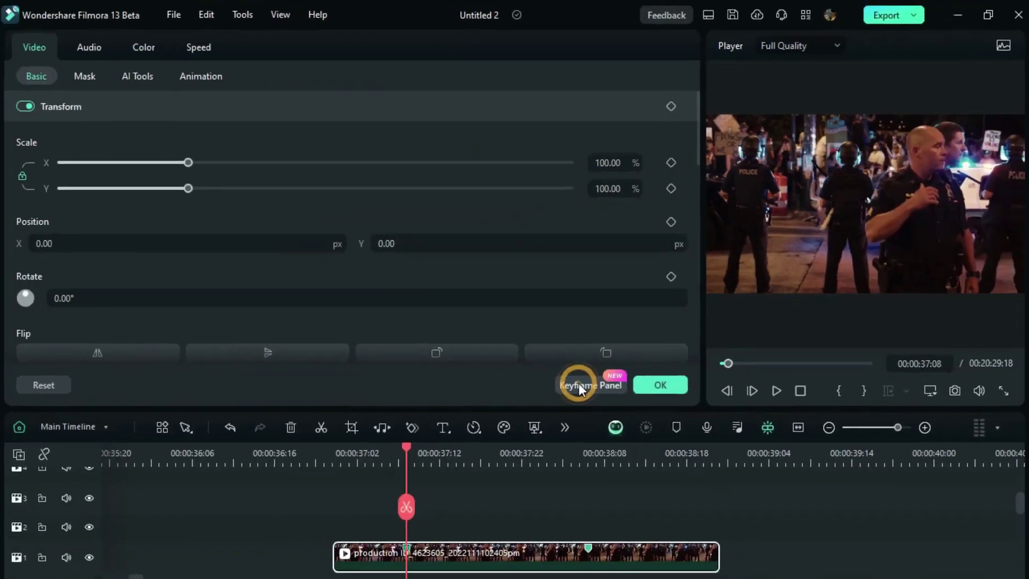
Step: Reopen the Keyframe Panel and add scale, position and rotate keyframes at 00:00:00:10
click(578, 381)
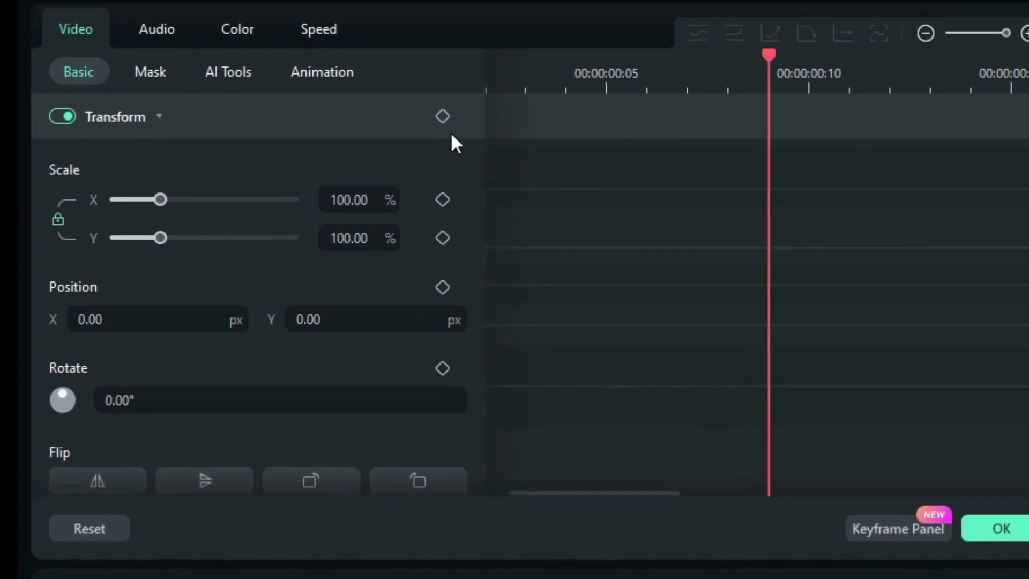
click(439, 116)
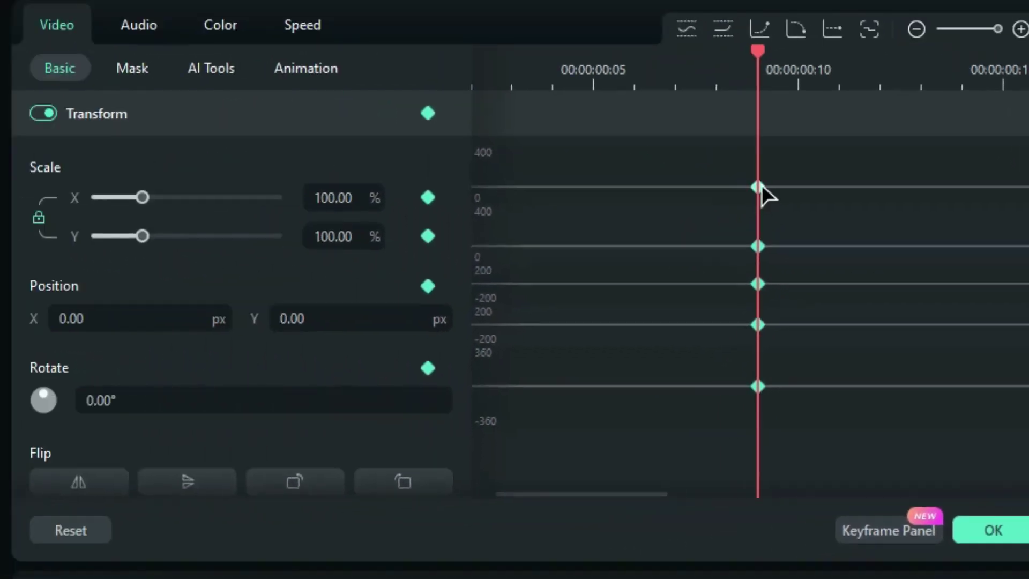
click(758, 186)
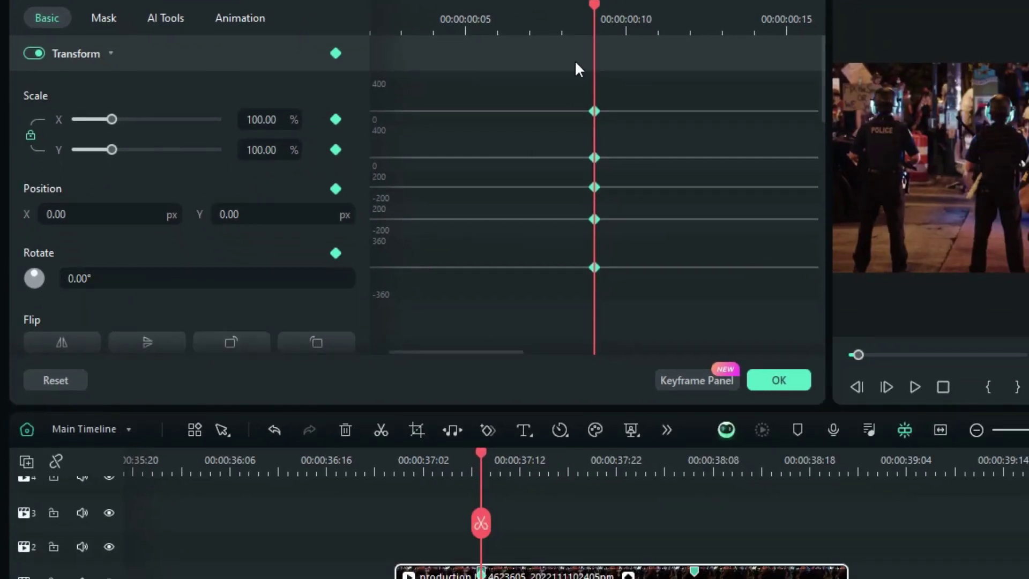
Step: At 00:00:01:06, zoom the clip to 148.72% and move it to position -311.30, -128.68
drag(594, 4, 631, 34)
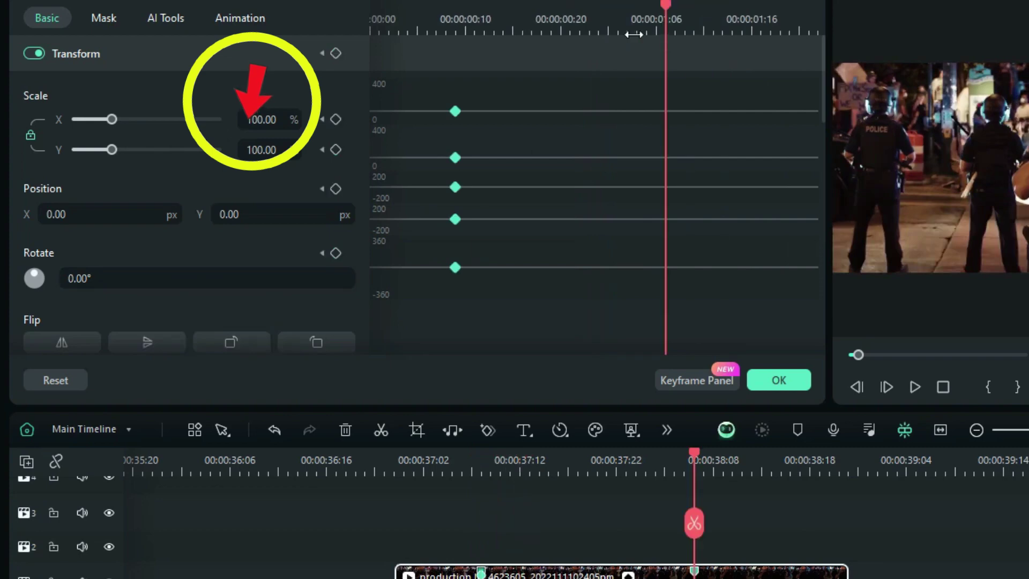
drag(111, 119, 130, 142)
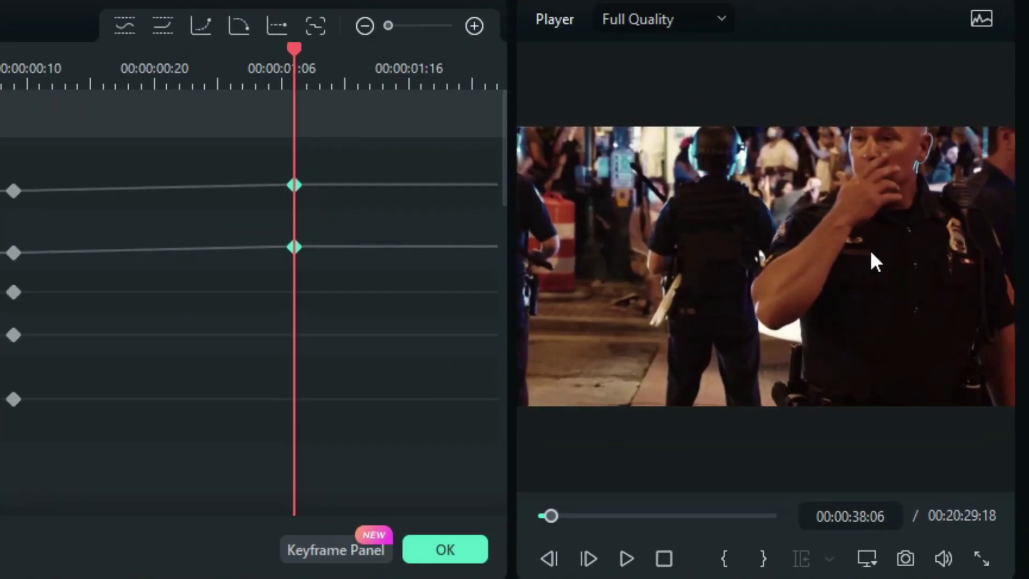
click(870, 250)
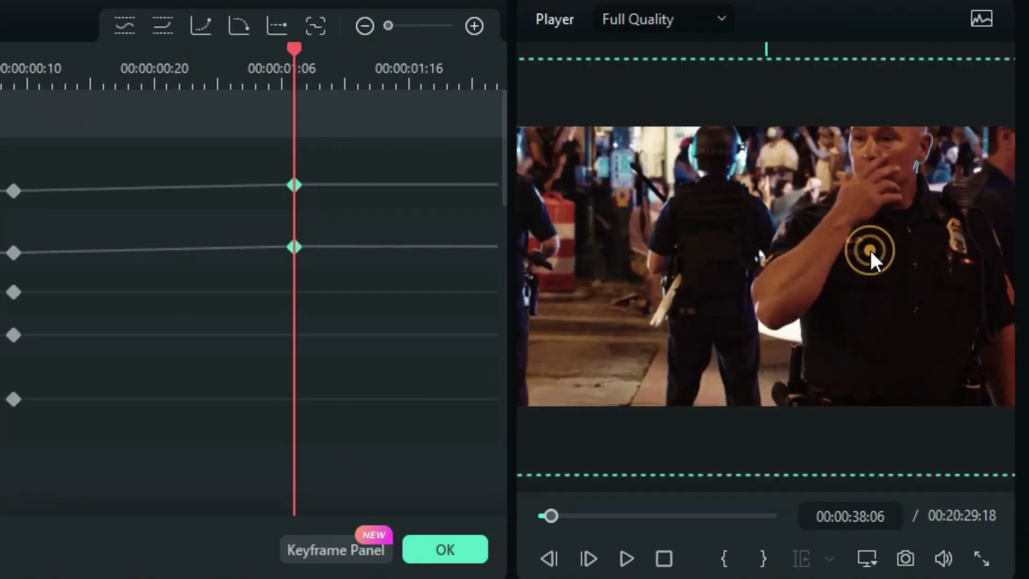
drag(875, 252, 748, 299)
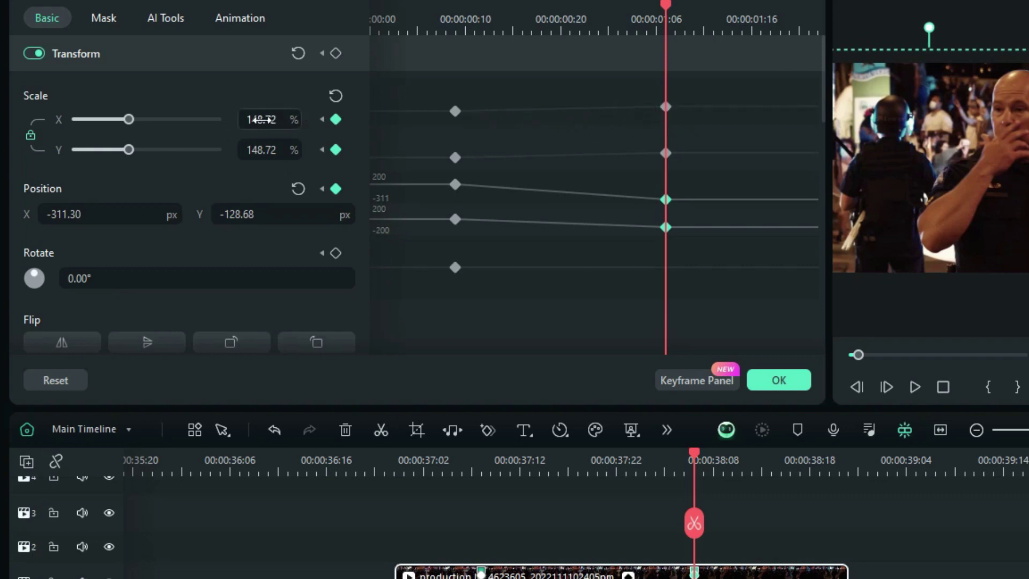
drag(261, 120, 466, 119)
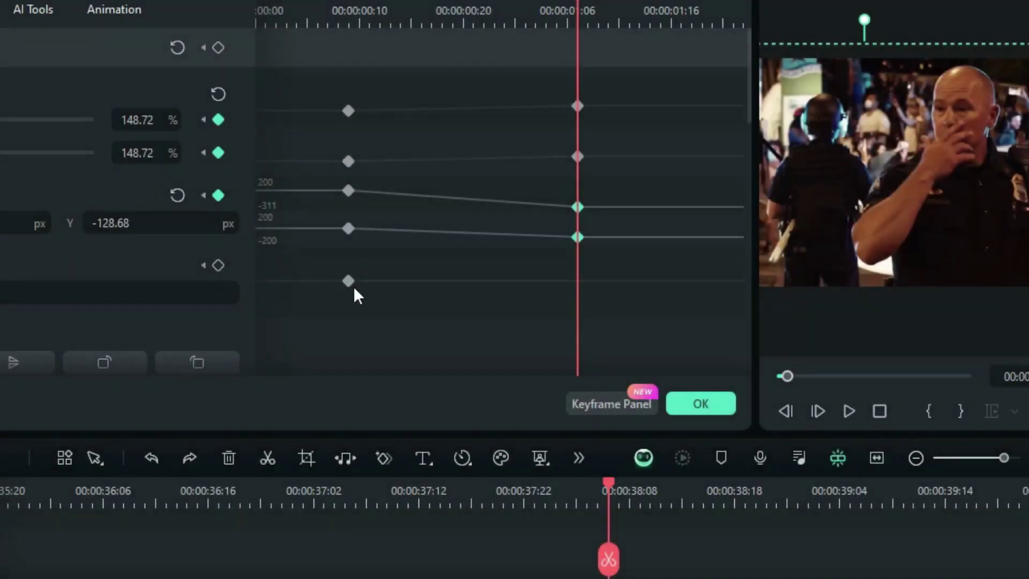
click(349, 282)
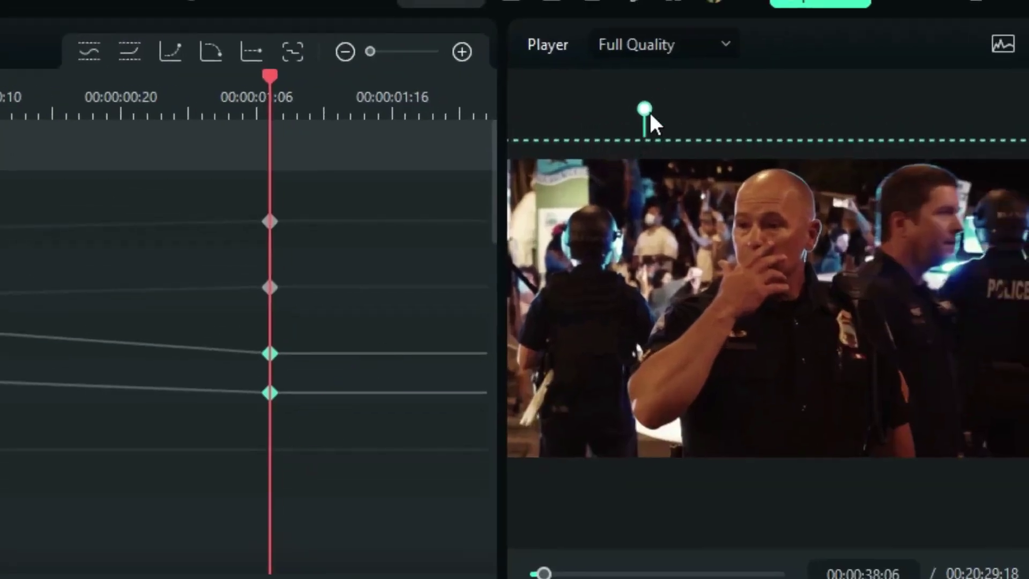
click(645, 107)
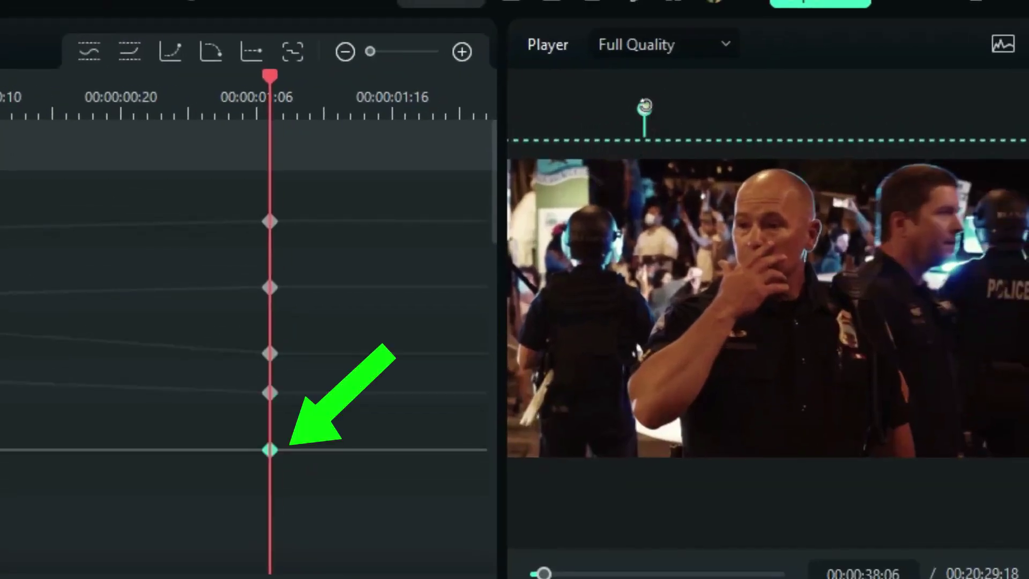
mouse_move(644, 107)
mouse_down()
mouse_move(611, 108)
mouse_move(646, 108)
mouse_up()
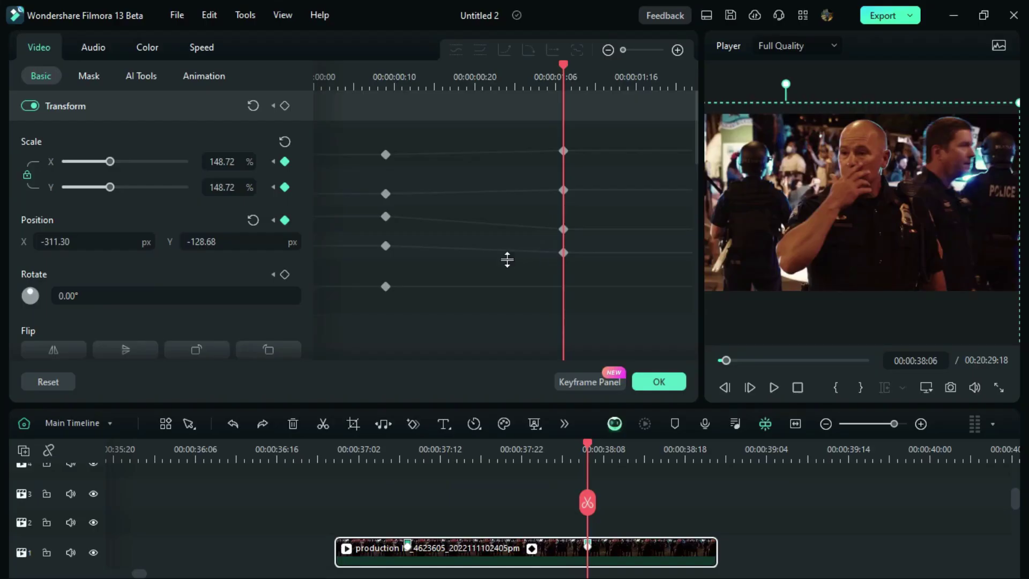
Step: Delete the 00:00:01:06 keyframes and re-add them at 100% scale, 0 px position, 0° rotation
scroll(572, 522, down, 1)
click(579, 516)
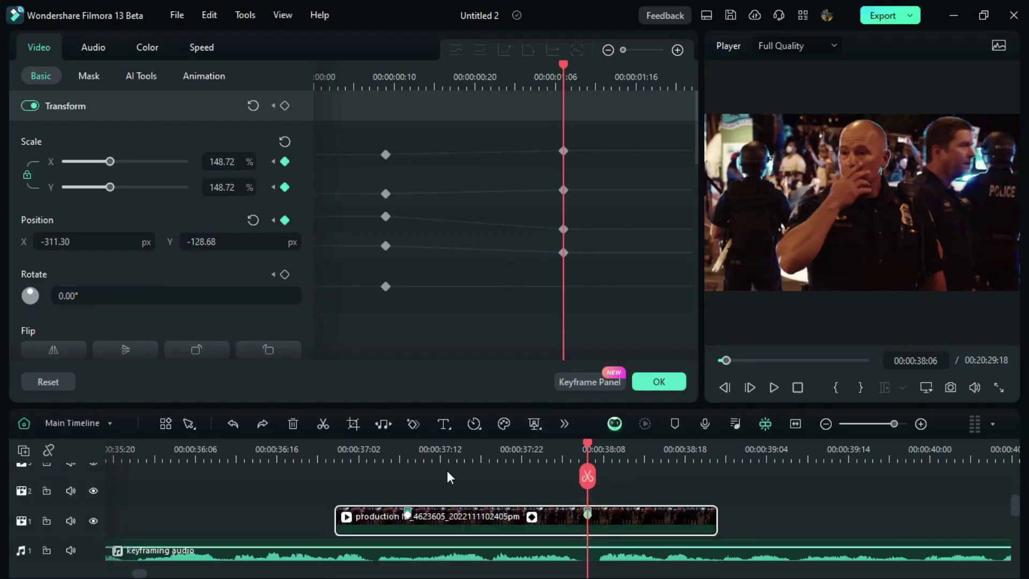
click(292, 425)
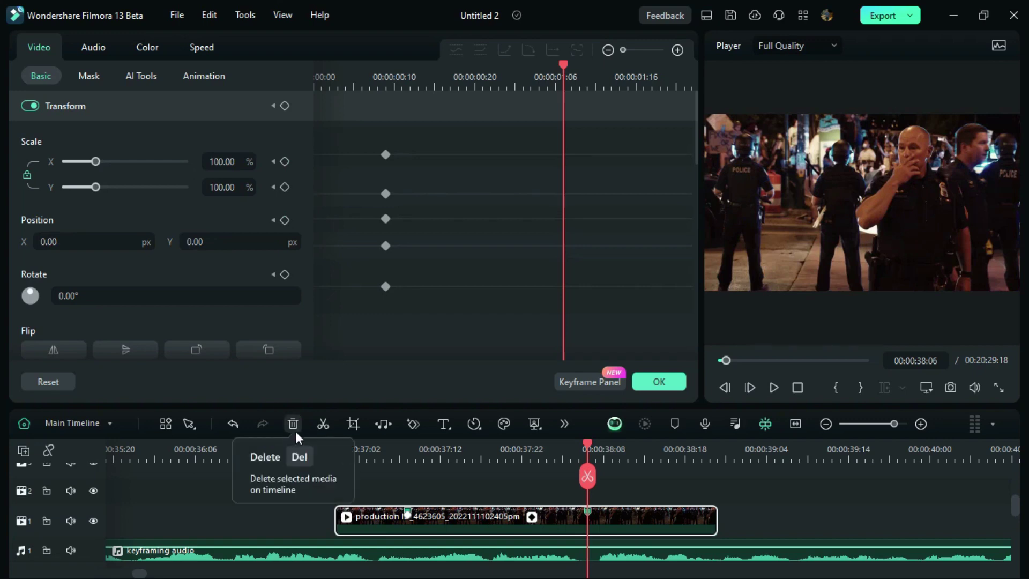
click(283, 105)
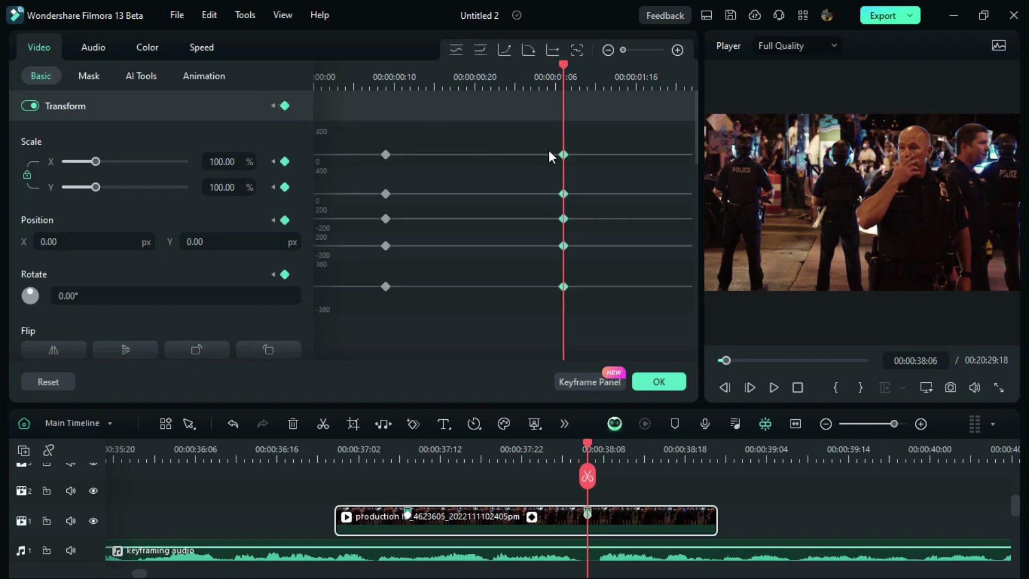
Step: Drag the 01:06 graph points to 154.55% scale and position X -300.00, Y -157.14
drag(563, 154, 566, 145)
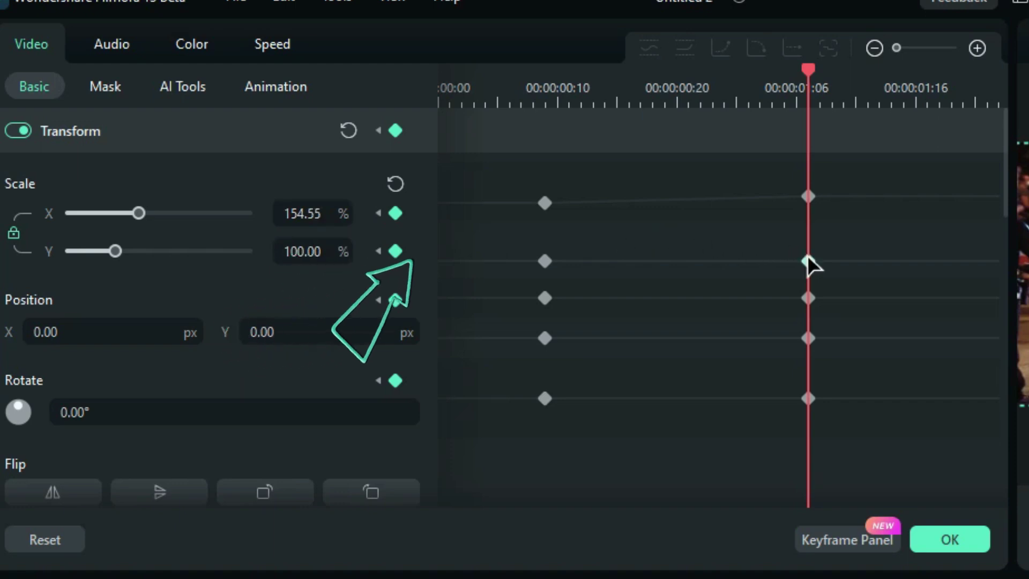
drag(811, 264, 811, 254)
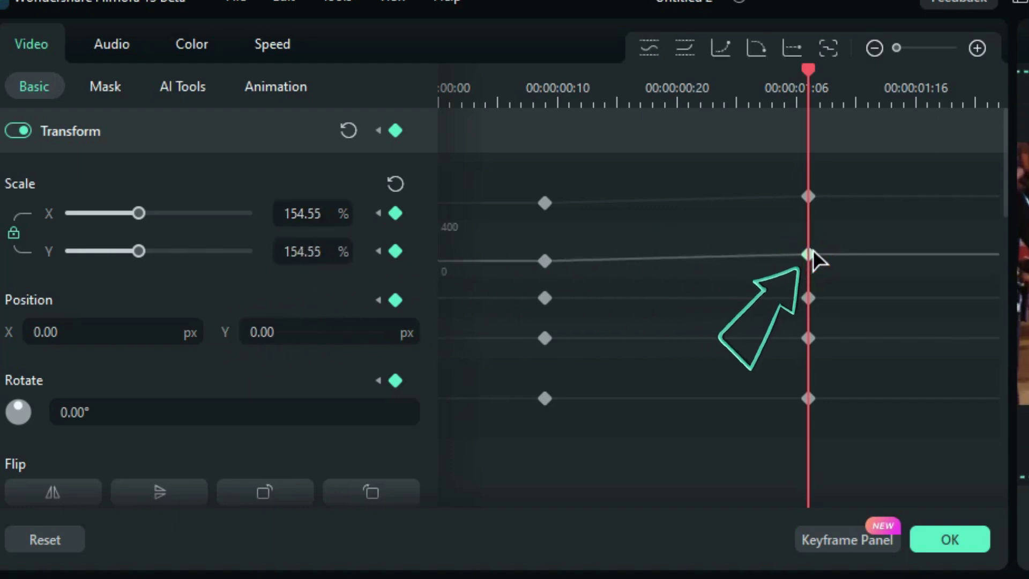
drag(809, 298, 806, 337)
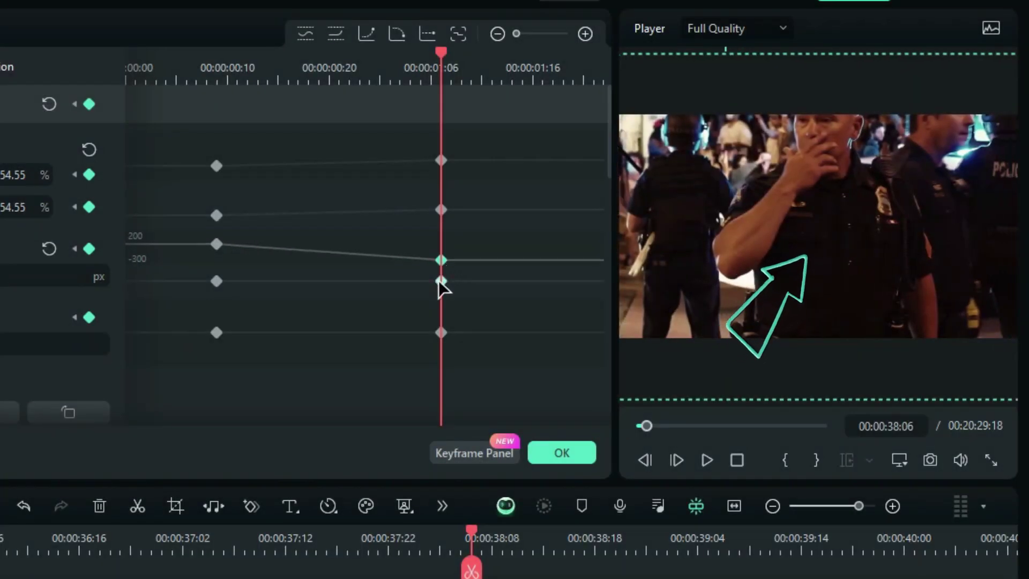
drag(438, 280, 445, 290)
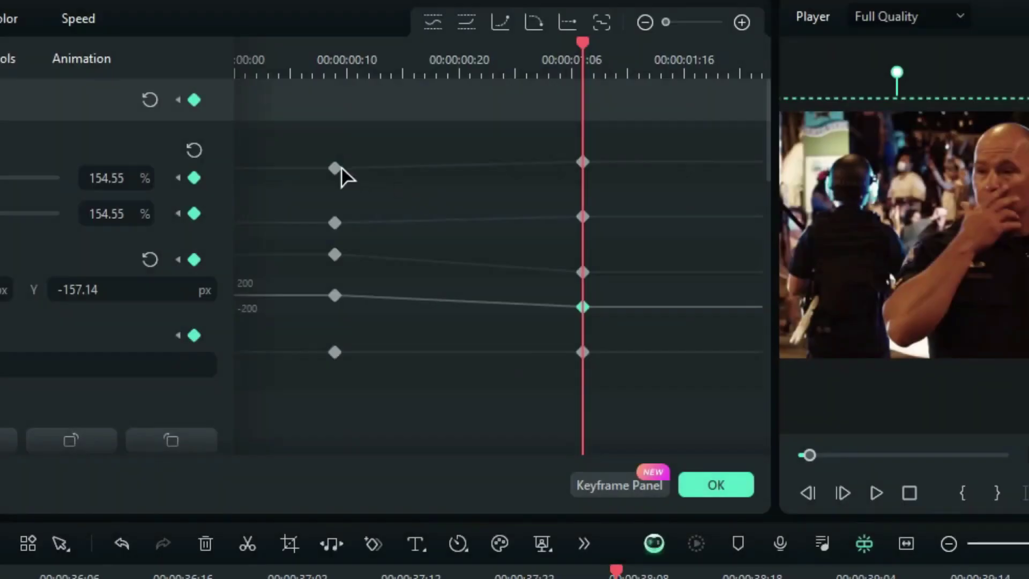
right_click(339, 170)
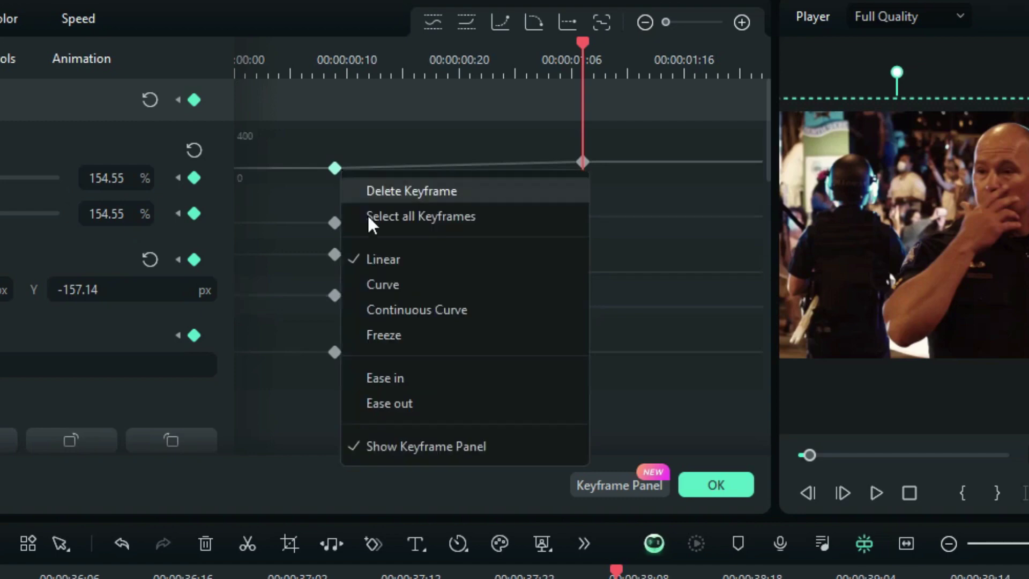
click(329, 149)
click(329, 146)
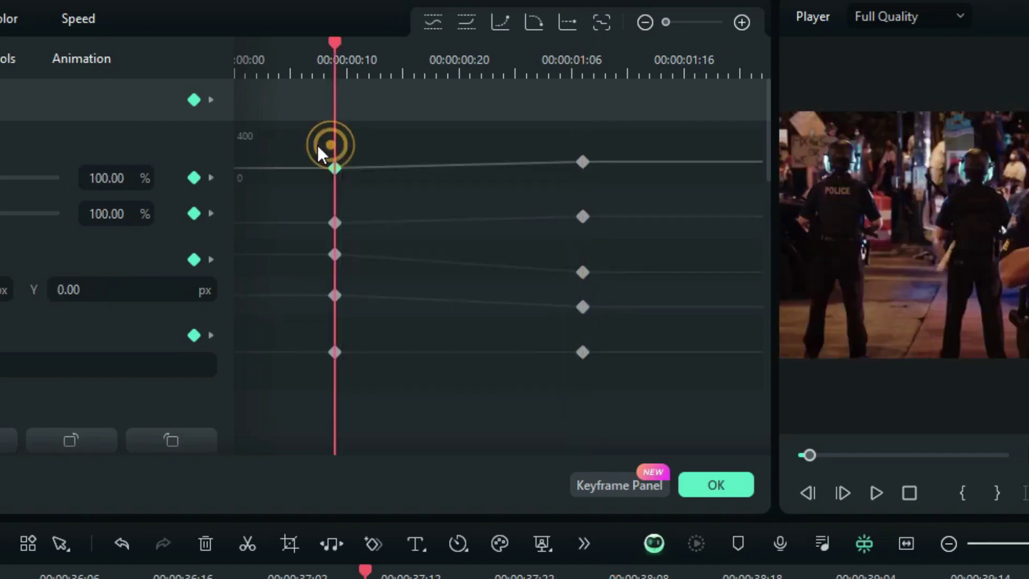
drag(328, 180, 375, 339)
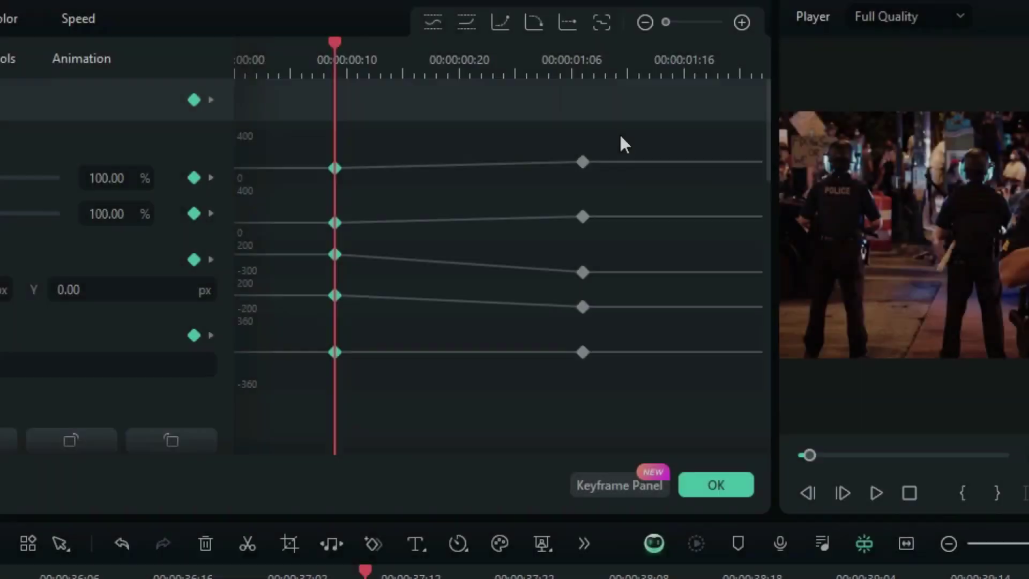
click(616, 137)
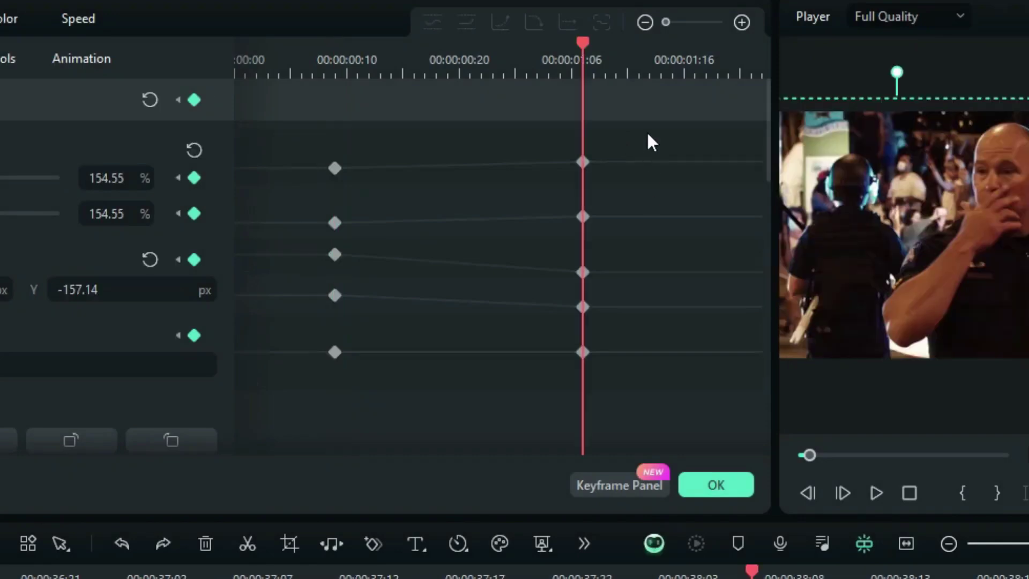
drag(648, 134, 556, 397)
key(Delete)
key(ctrl+z)
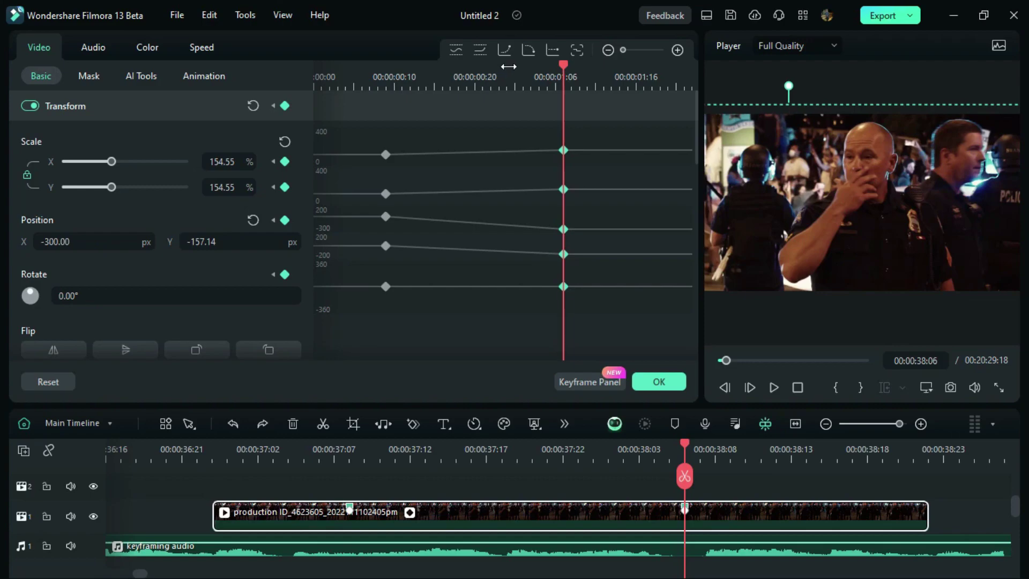
Step: Select the linear scale keyframe at 00:00:01:06 and open its interpolation context menu
click(563, 150)
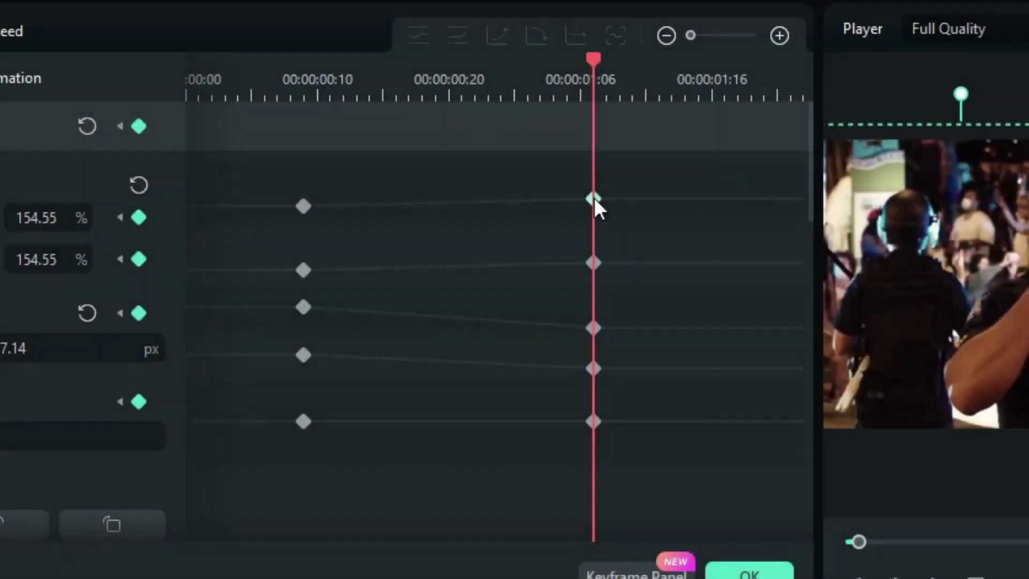
right_click(593, 201)
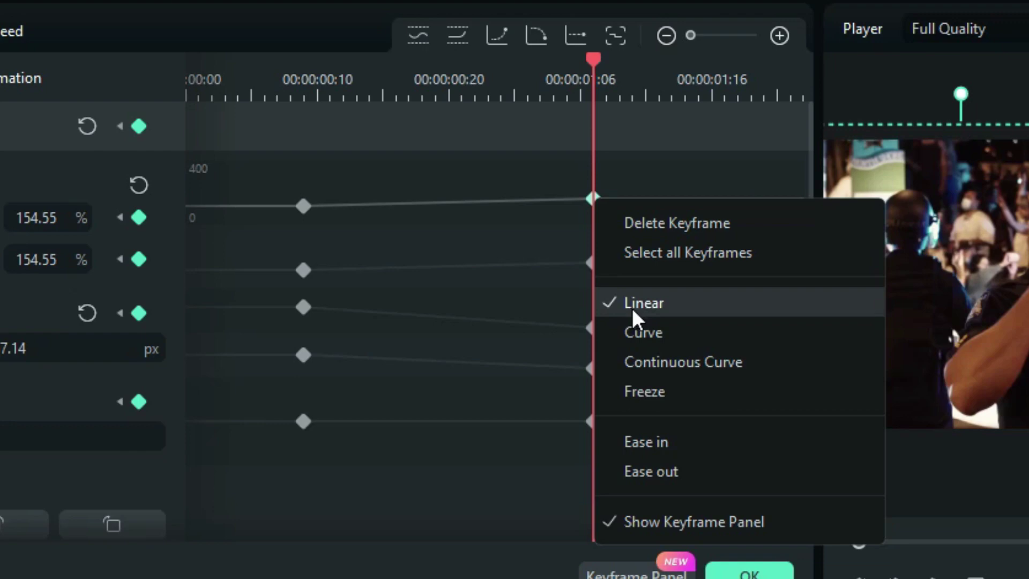
click(628, 170)
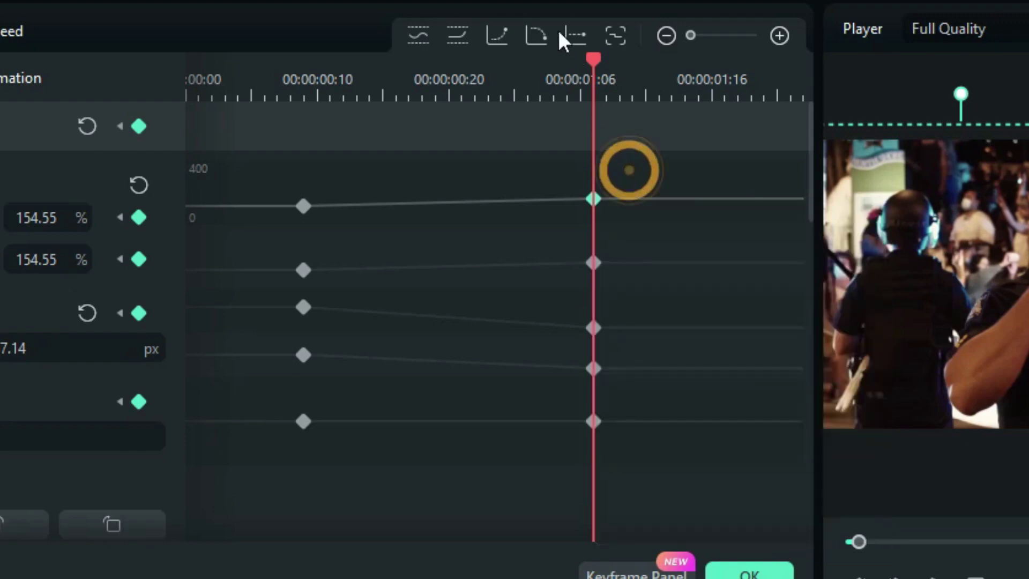
drag(599, 68, 646, 75)
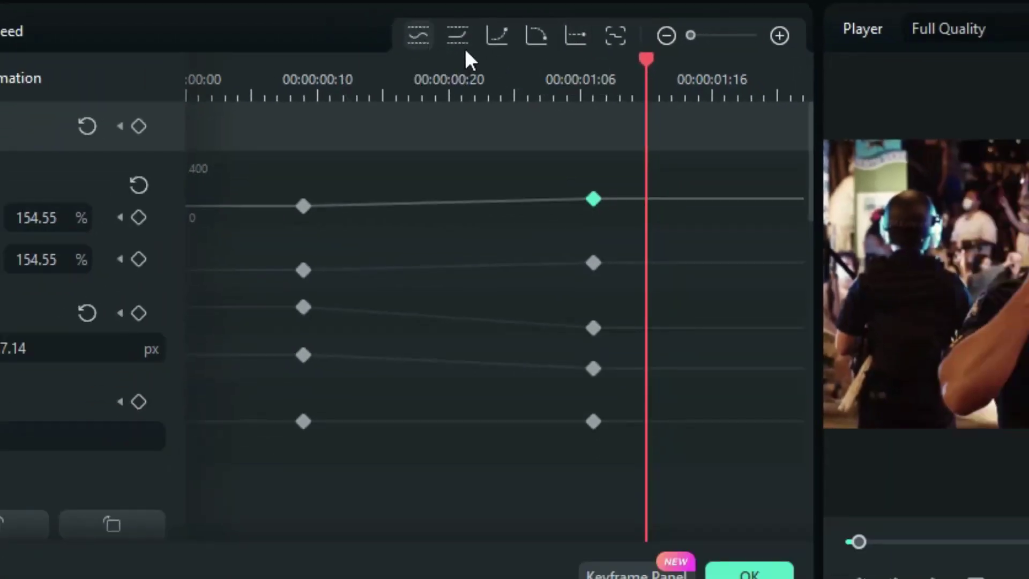
right_click(593, 199)
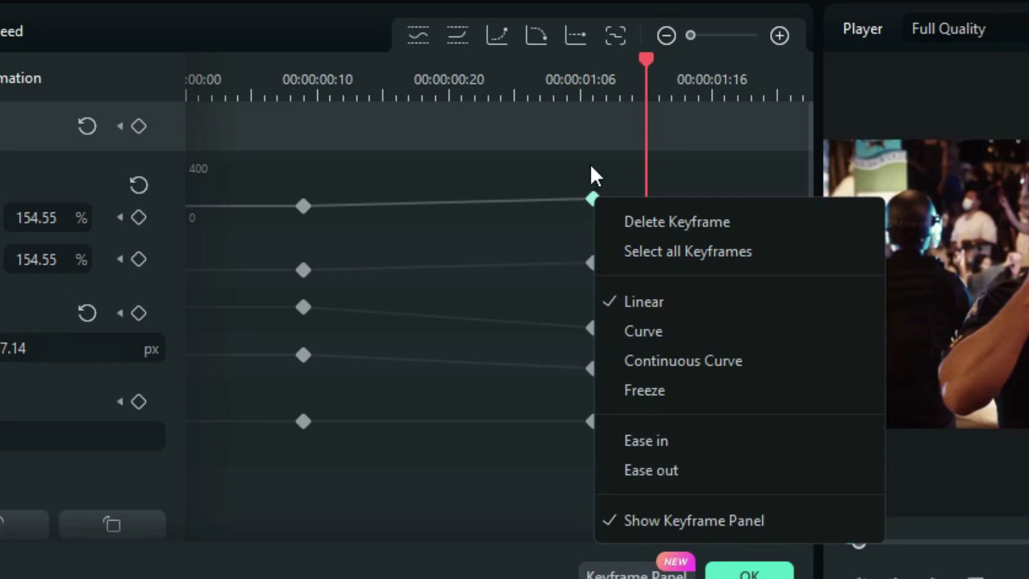
Step: Set the 01:06 scale keyframe to Continuous Curve and scrub through to preview the smoother zoom
right_click(593, 201)
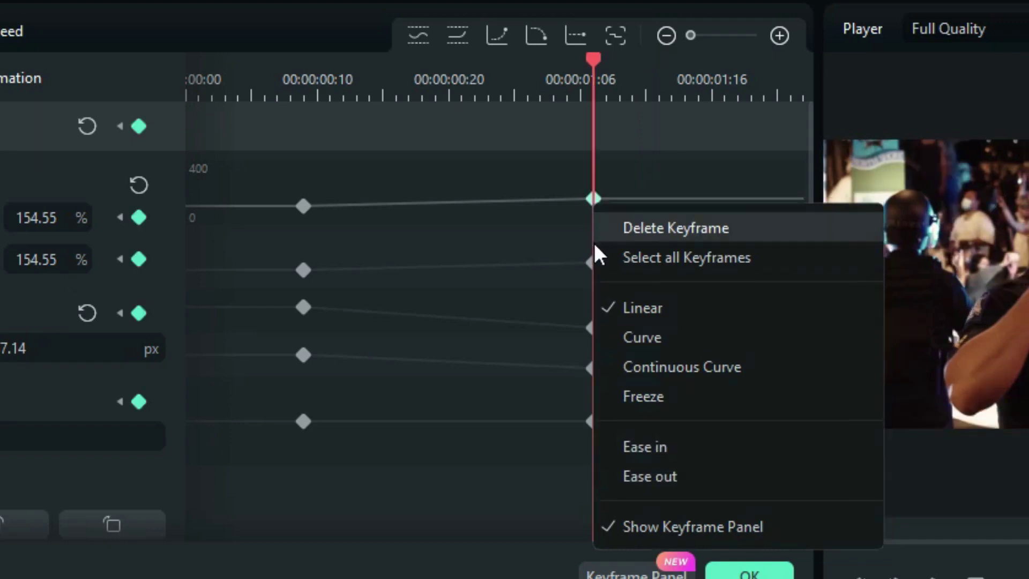
click(611, 356)
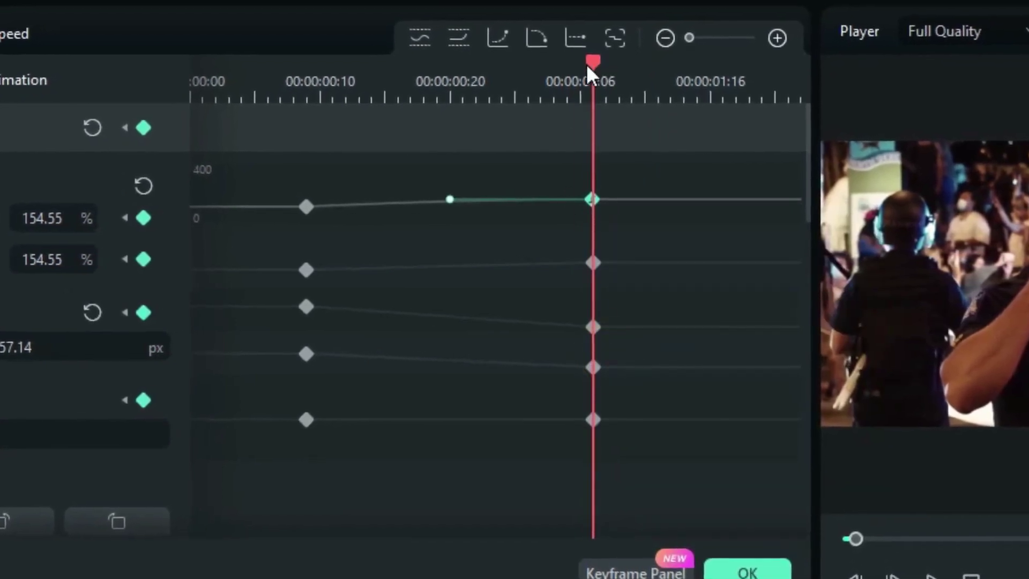
drag(586, 63, 564, 75)
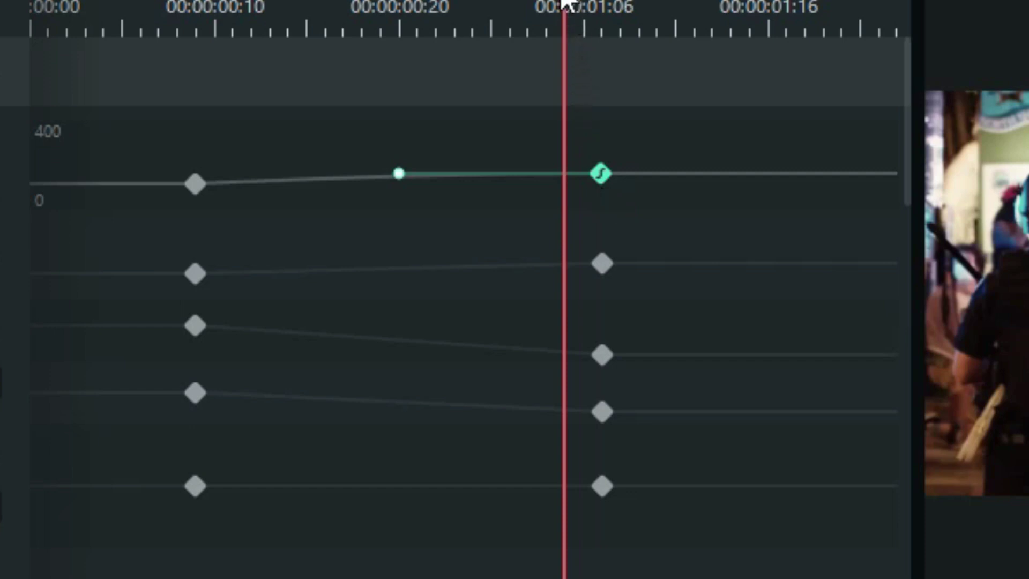
drag(563, 3, 583, 80)
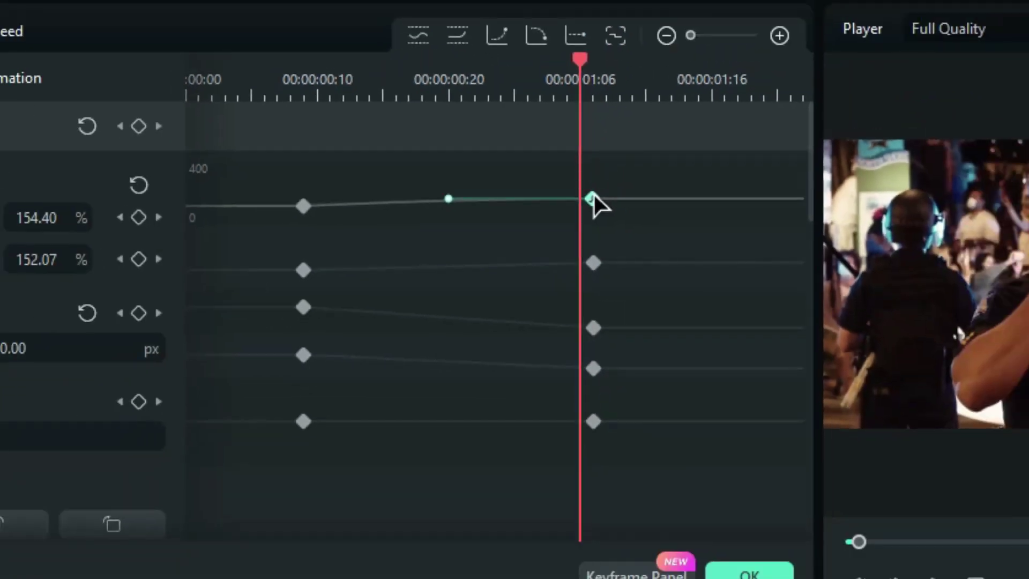
Step: Select all the clip's keyframes, switch them to Freeze interpolation, and play to preview
right_click(593, 202)
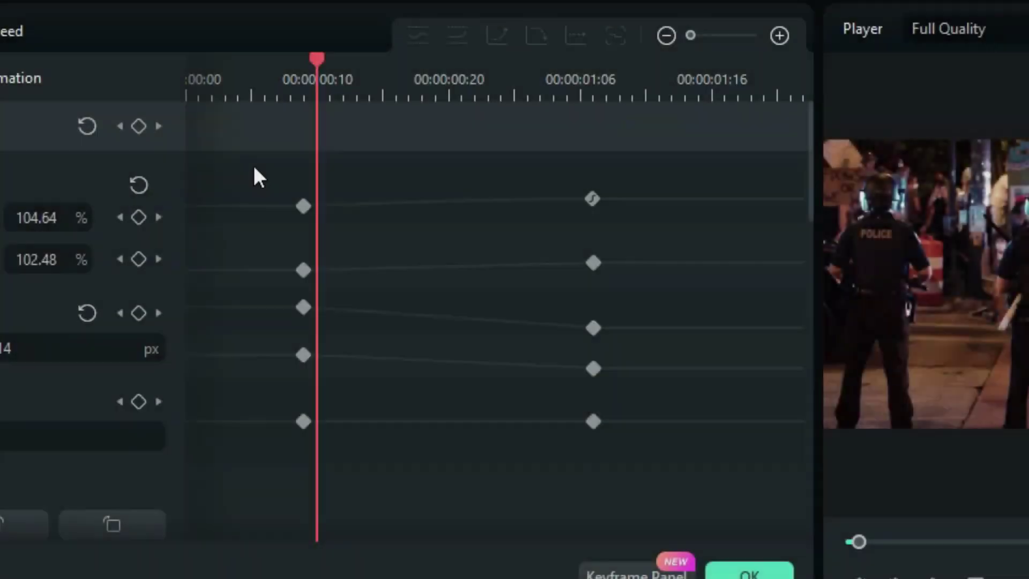
drag(253, 165, 658, 441)
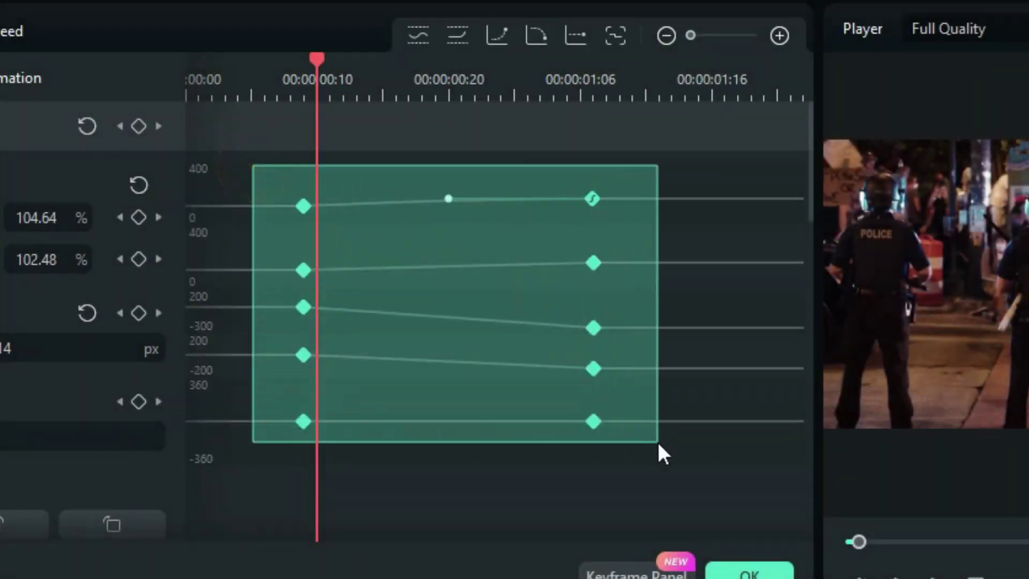
right_click(593, 201)
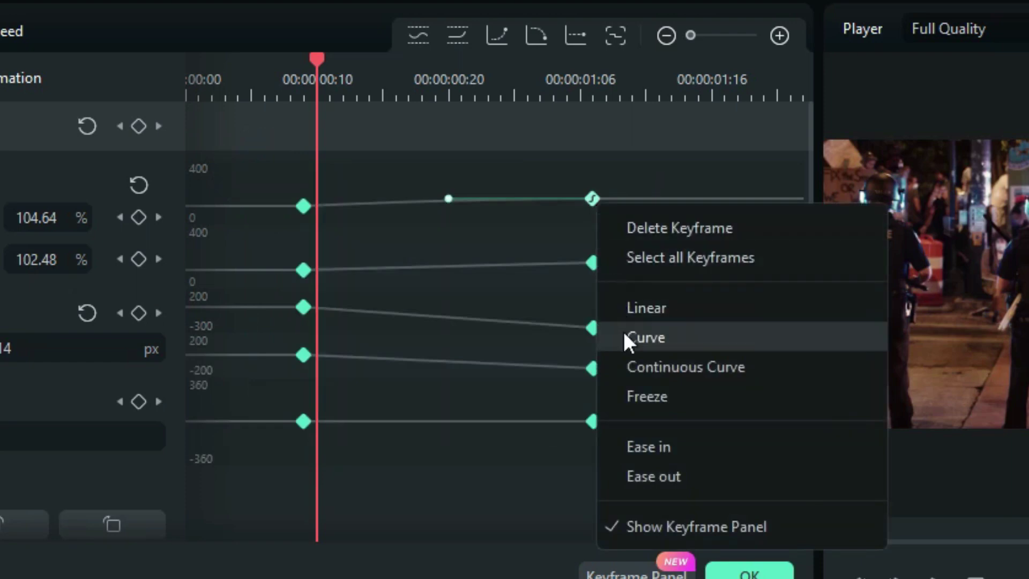
click(647, 398)
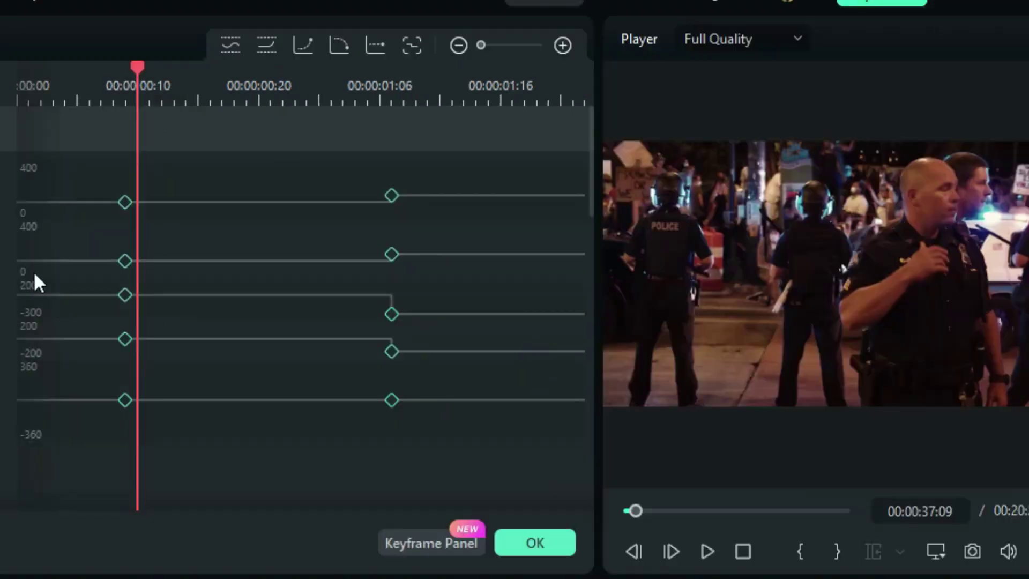
key(space)
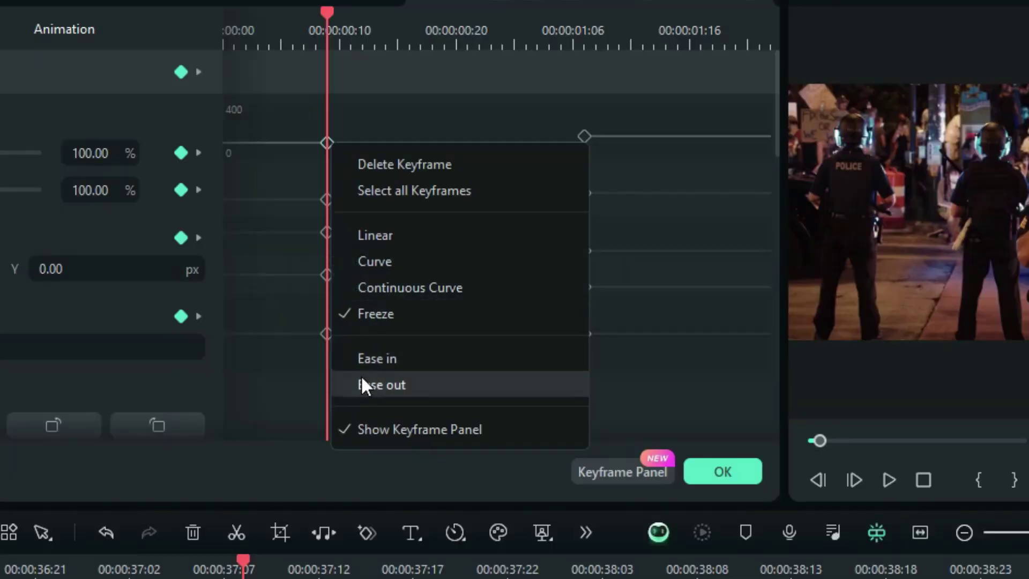
Step: Apply Ease in to the 00:00:00:10 scale keyframe and Ease out to the 00:00:01:06 one
click(284, 172)
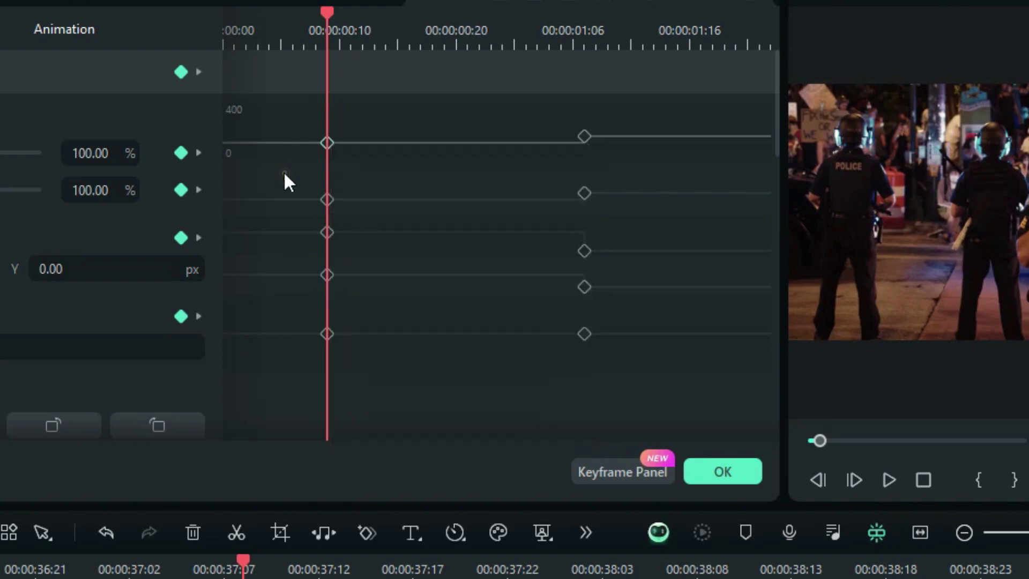
right_click(327, 143)
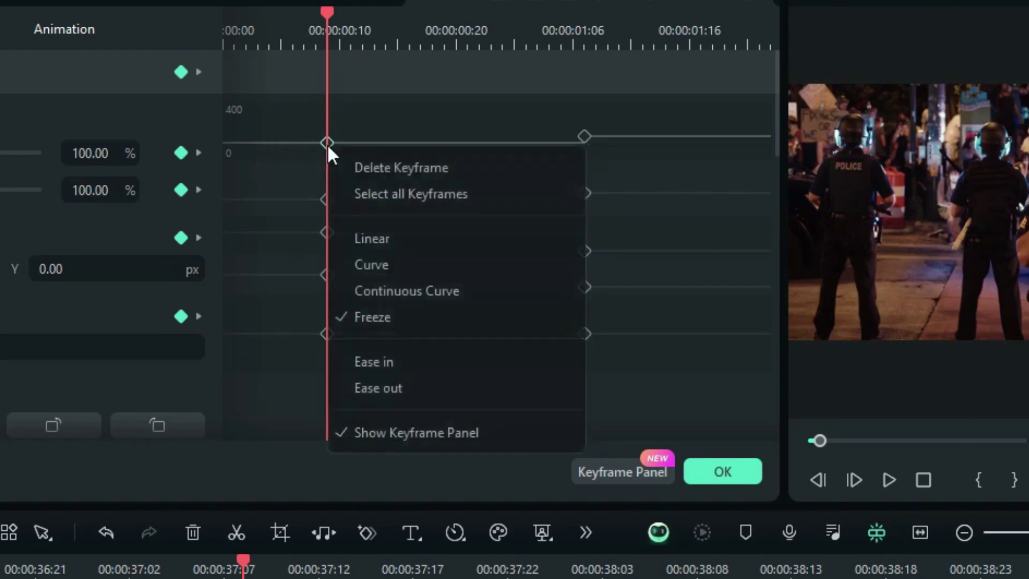
click(343, 354)
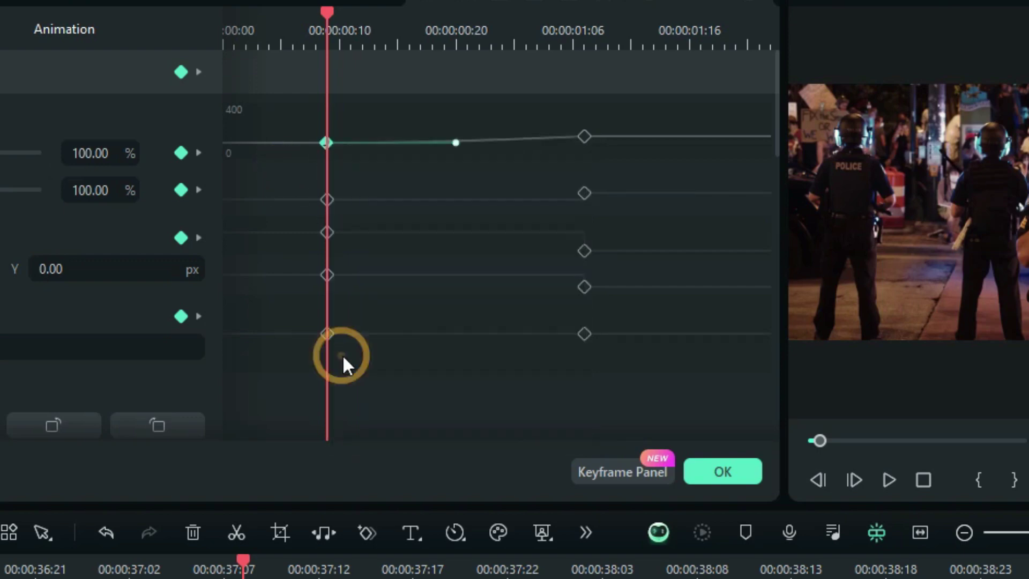
right_click(584, 139)
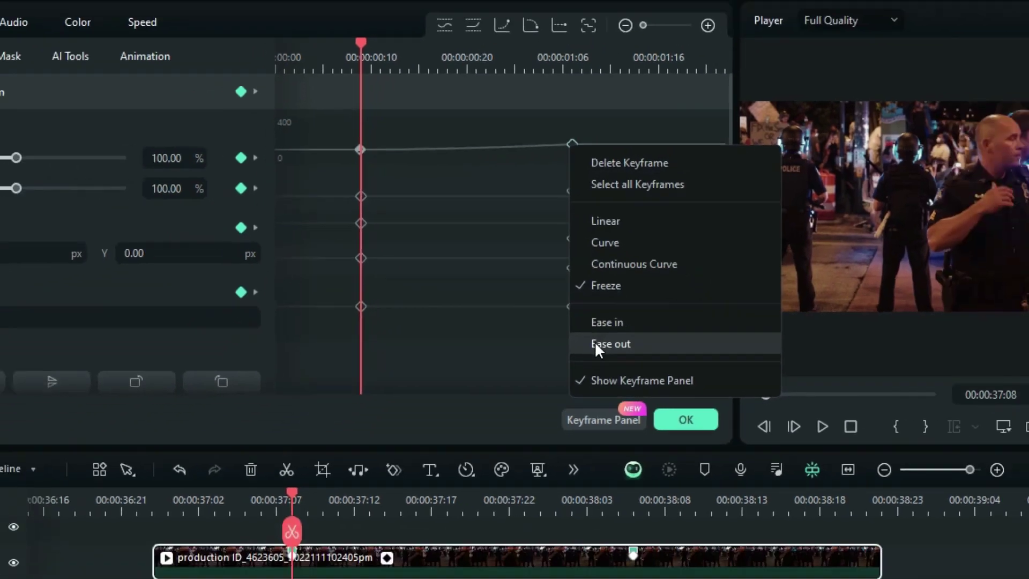
click(613, 378)
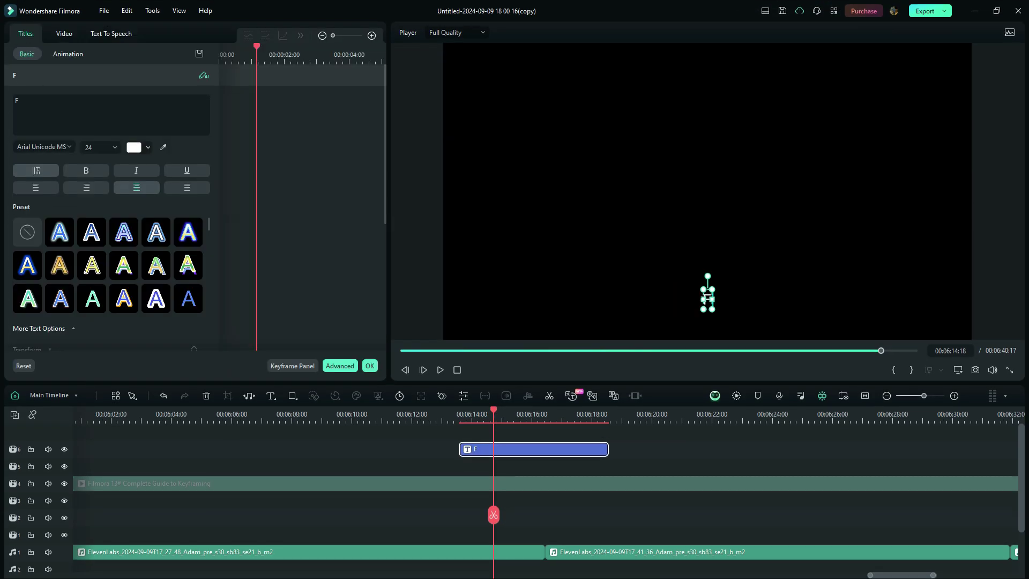
Step: Change the title text to 'Filmora Mastery' in the Permanent Marker font
text(ilmora Mastery)
drag(706, 298, 722, 191)
click(38, 147)
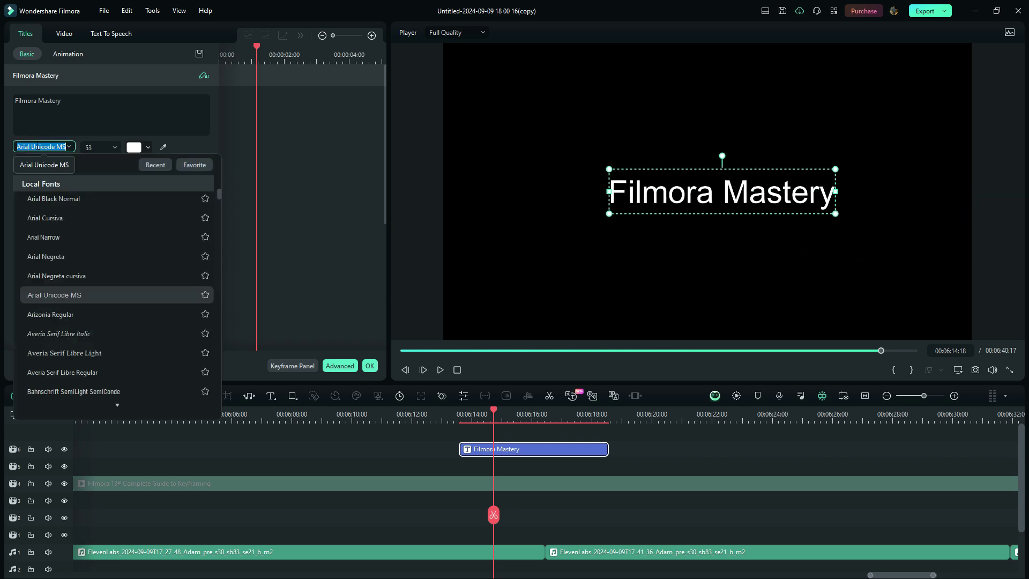
text(Permanent Marker)
key(Return)
Step: Add Transform keyframes, then scale the title to 181% at a later playhead position
click(64, 33)
click(692, 197)
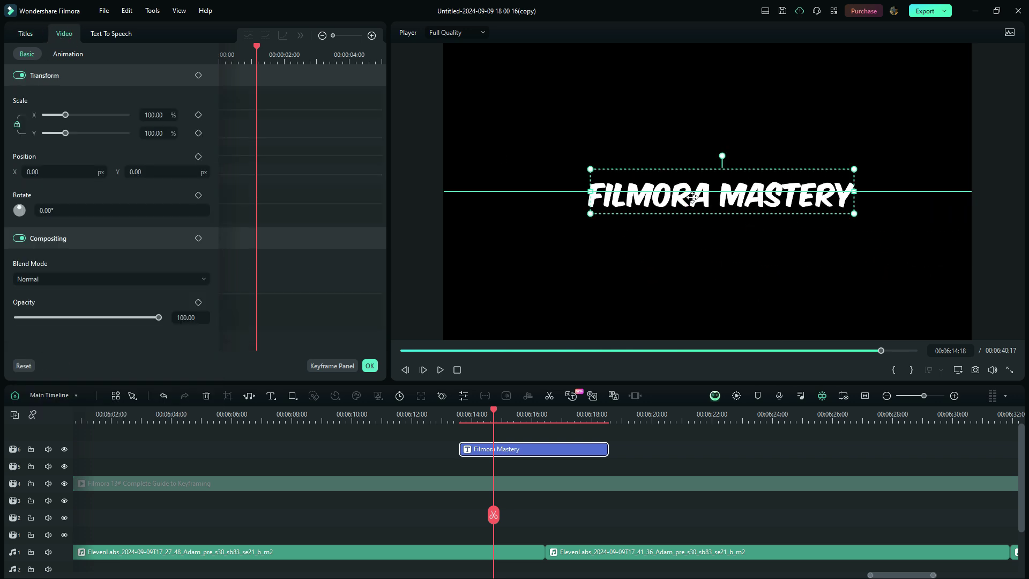
click(198, 75)
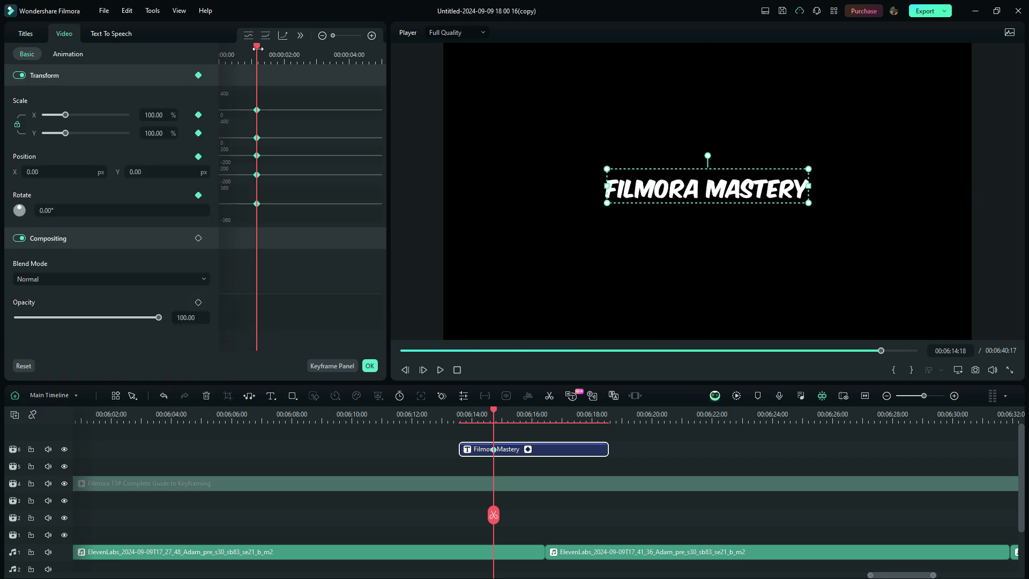
drag(257, 48, 359, 50)
drag(360, 110, 360, 105)
drag(289, 91, 258, 188)
Step: Apply Ease out interpolation to the new keyframes and return the playhead to the title's start
click(300, 36)
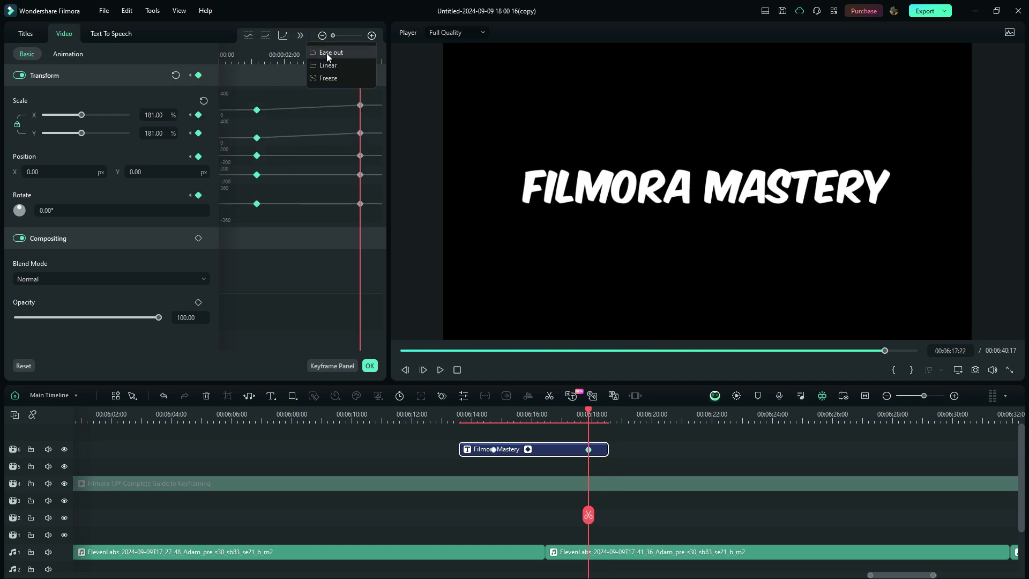
click(326, 53)
click(301, 34)
click(326, 53)
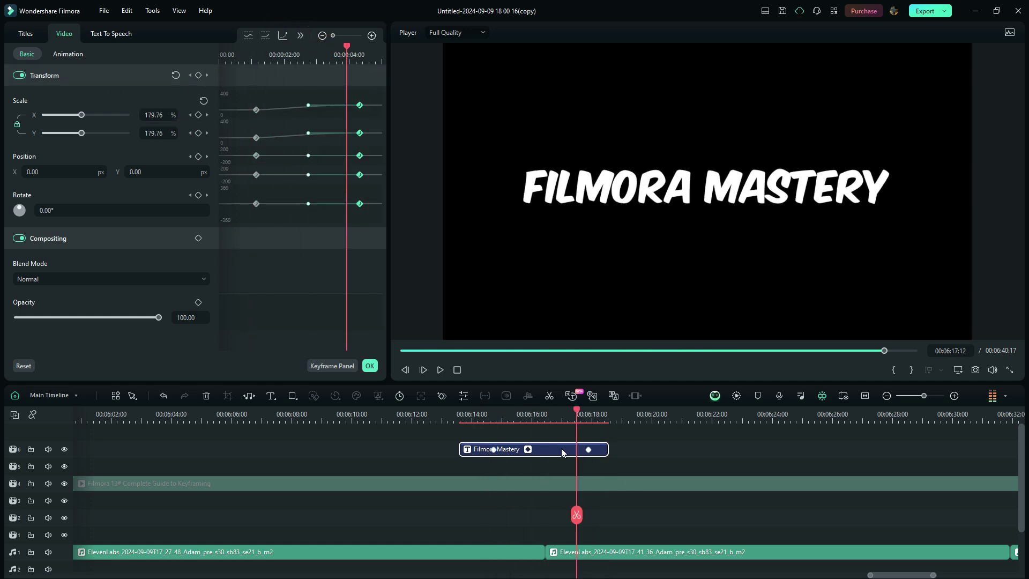
drag(568, 418, 452, 409)
Step: Play the 'Filmora Mastery' title animation back from near its start
key(space)
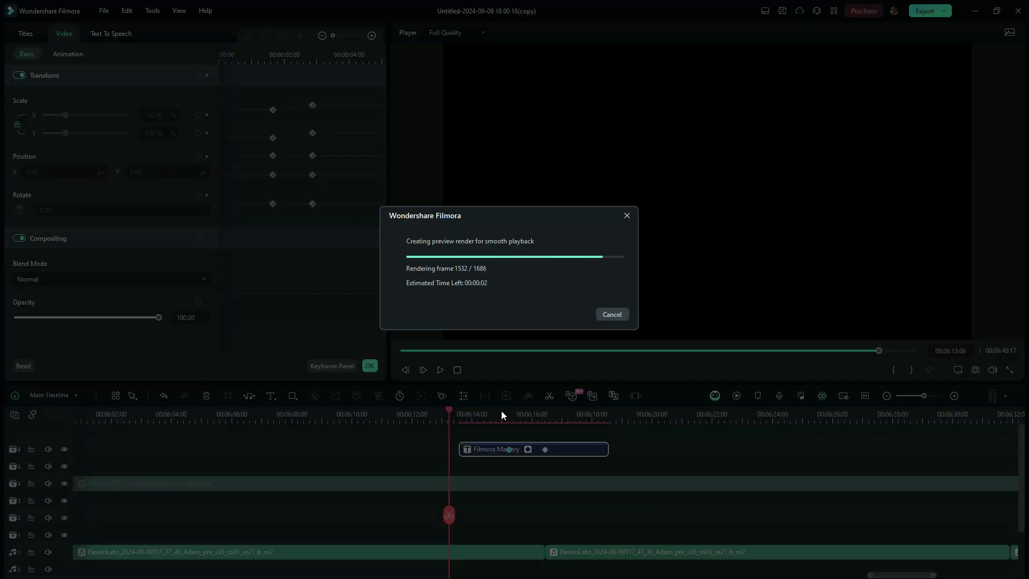
click(501, 410)
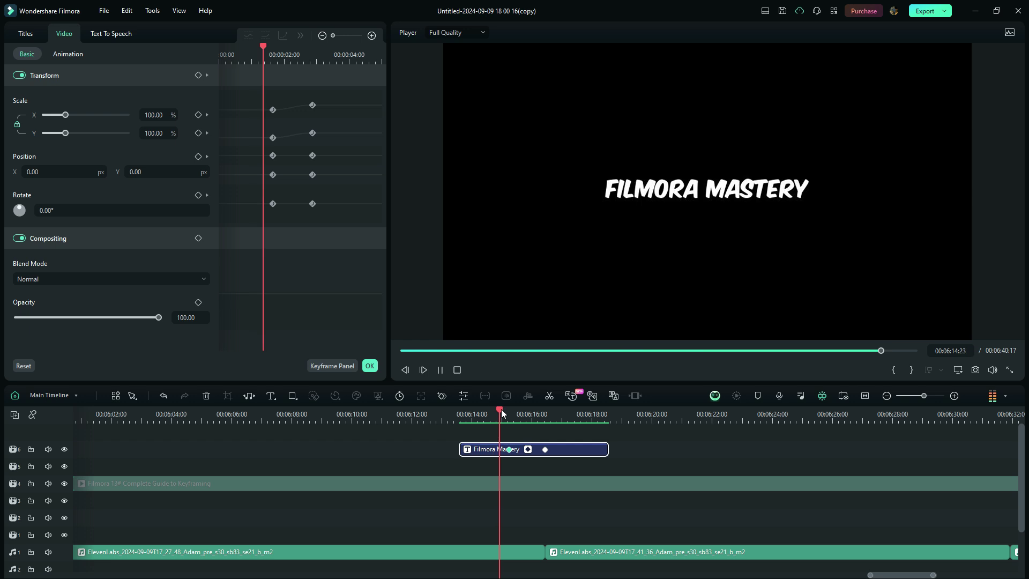